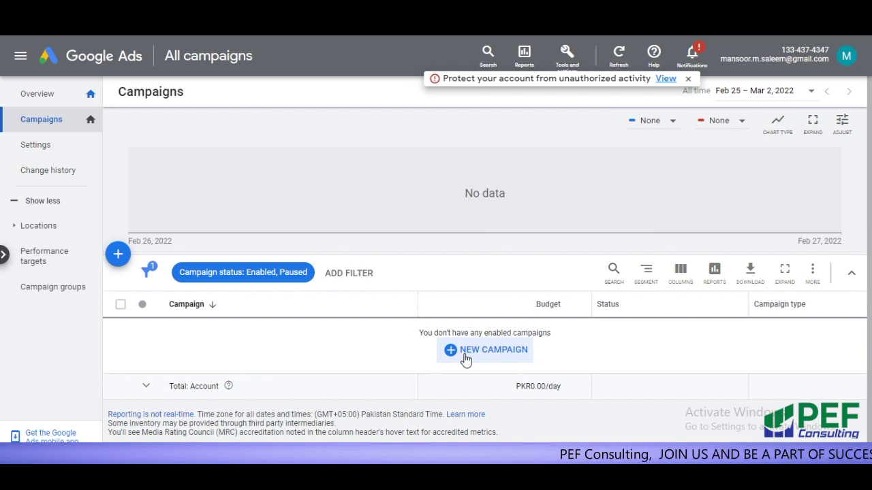
Start a new campaign with the Website traffic objective and the Video campaign type, keeping the Drive conversions subtype
{"action": "left_click", "coordinate": [465, 360]}
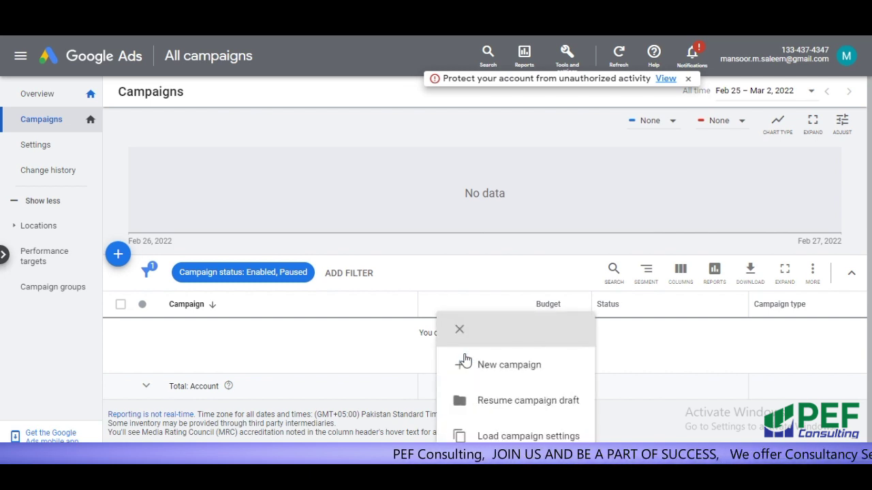
{"action": "left_click", "coordinate": [501, 374]}
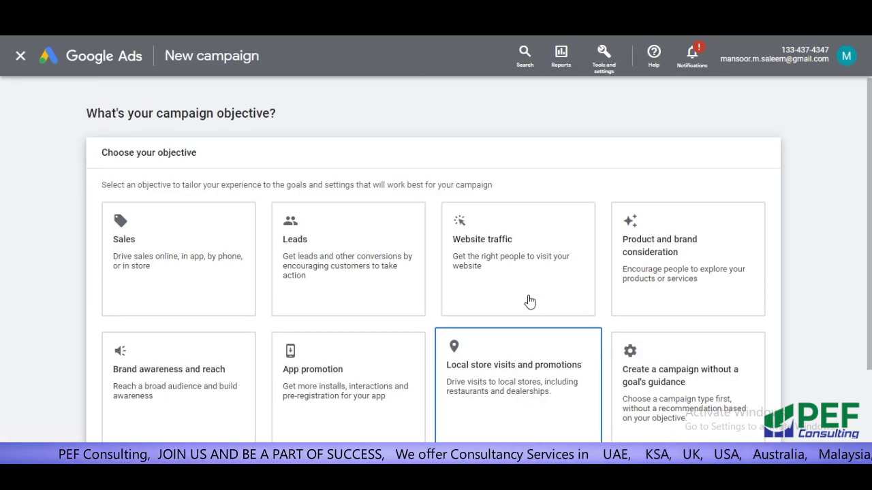
{"action": "left_click", "coordinate": [531, 261]}
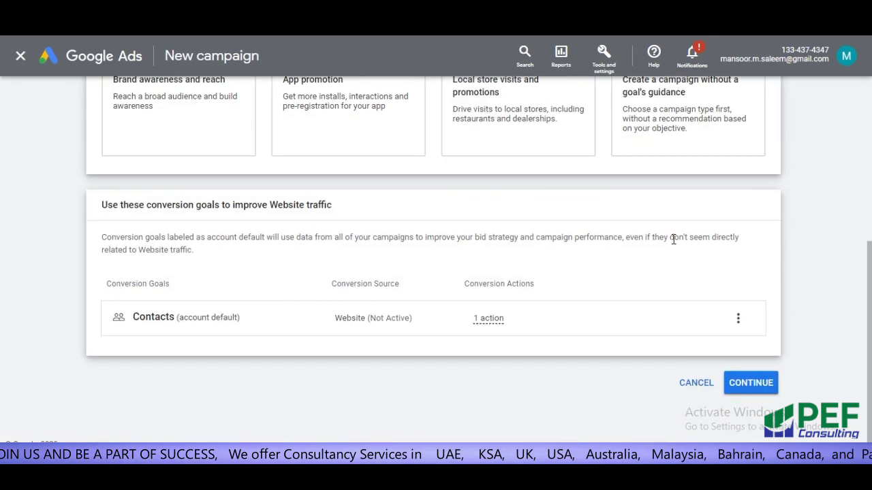
{"action": "left_click", "coordinate": [753, 384]}
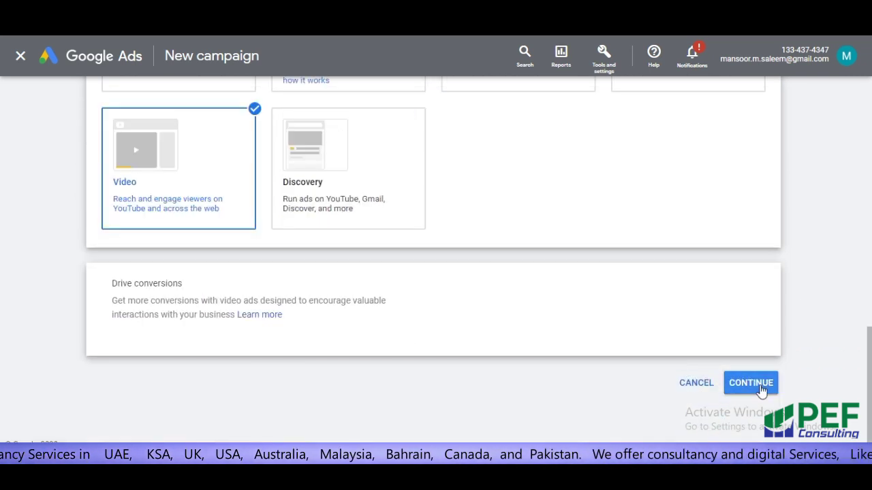
{"action": "left_click", "coordinate": [763, 390]}
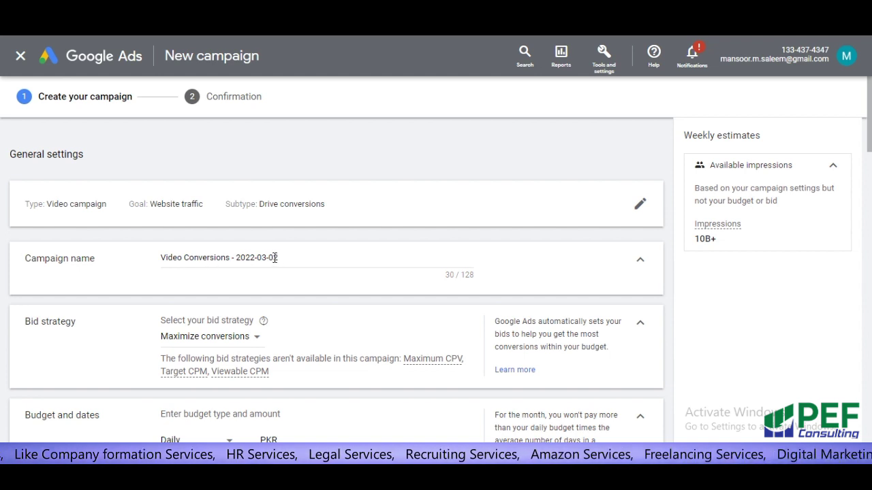
Rename the campaign as "Youtube Video Ad"
{"action": "left_click_drag", "start_coordinate": [279, 258], "coordinate": [106, 256]}
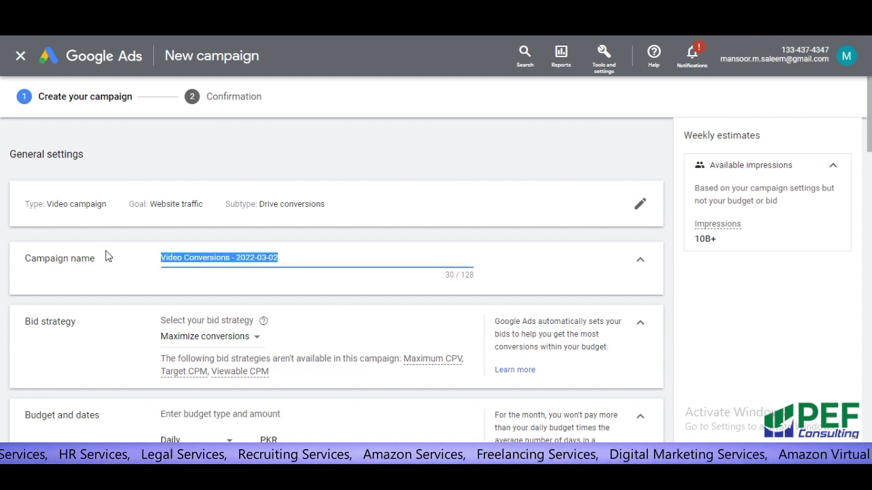
{"action": "type", "text": "Yout"}
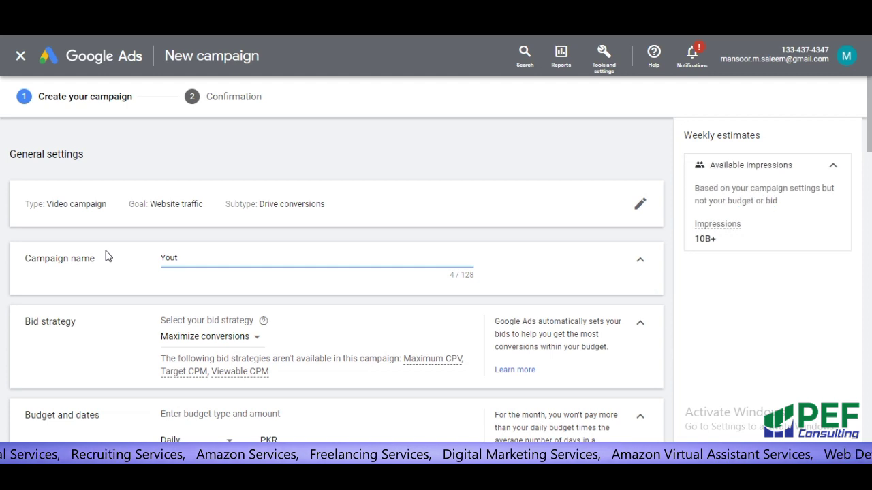
{"action": "type", "text": "ube "}
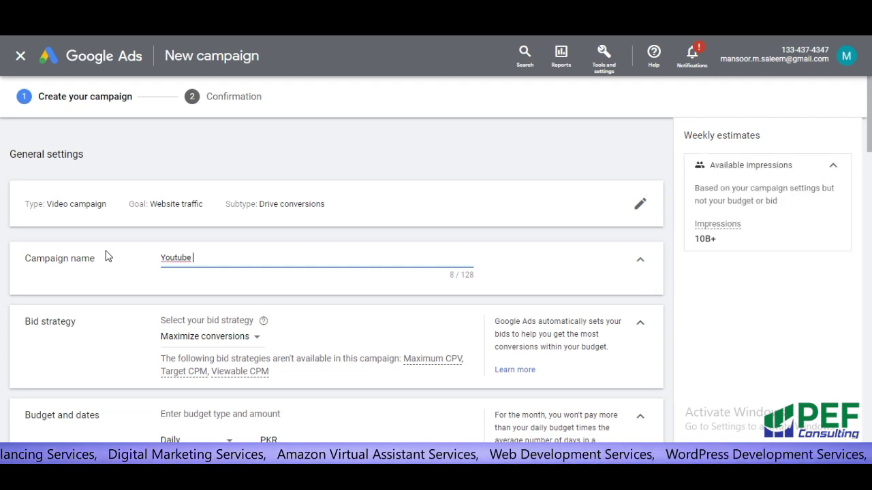
{"action": "type", "text": "Vi"}
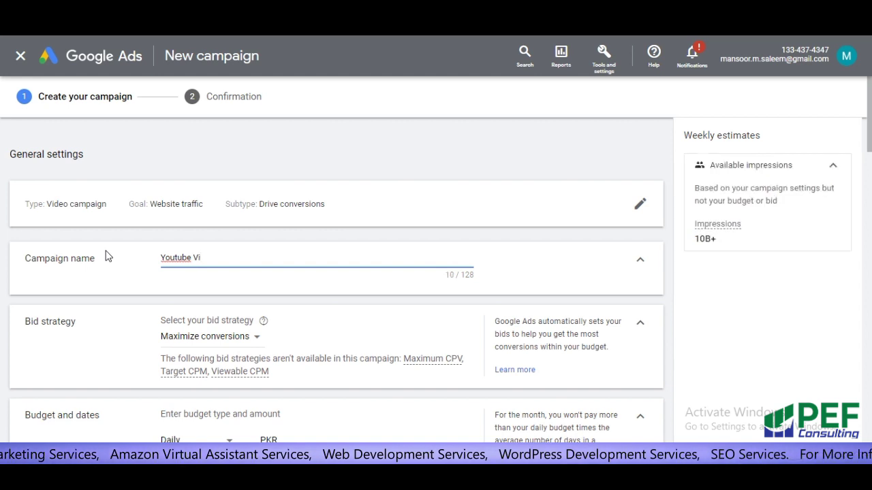
{"action": "type", "text": "deo Ad"}
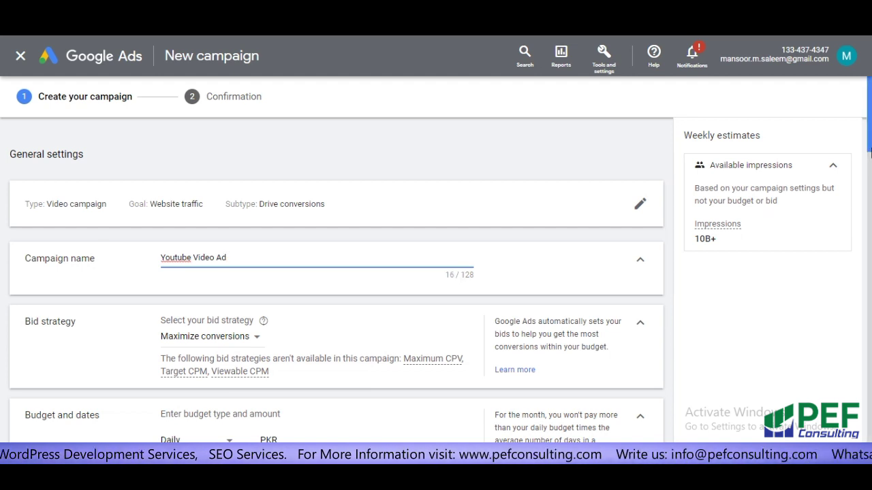
Change the bid strategy to Target CPA and set the target CPA to PKR 100
{"action": "scroll", "coordinate": [378, 170], "scroll_direction": "down", "scroll_amount": 3}
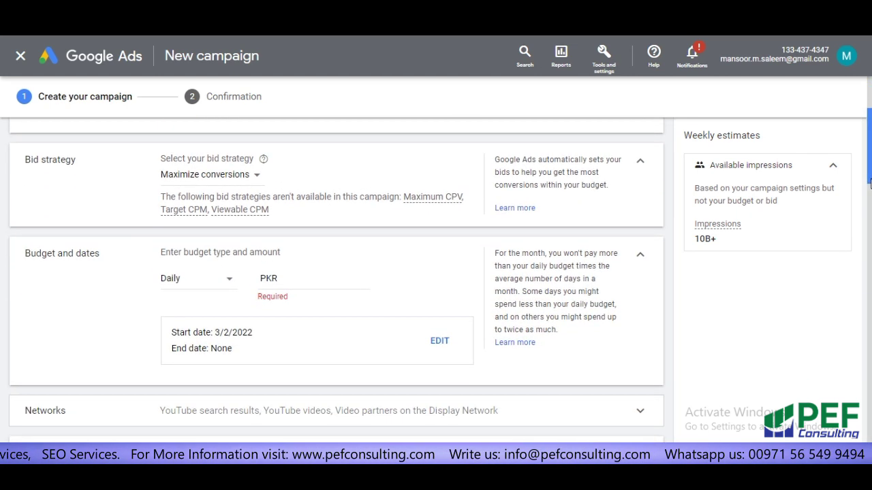
{"action": "left_click", "coordinate": [260, 182]}
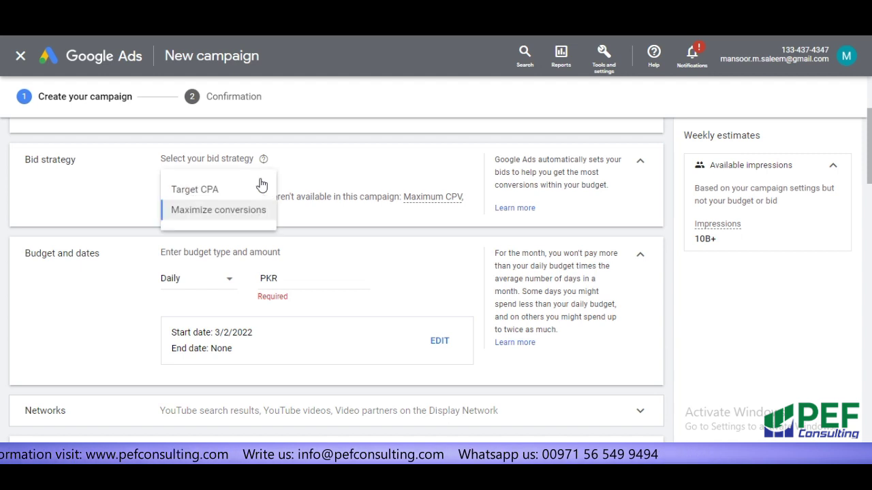
{"action": "left_click", "coordinate": [218, 191]}
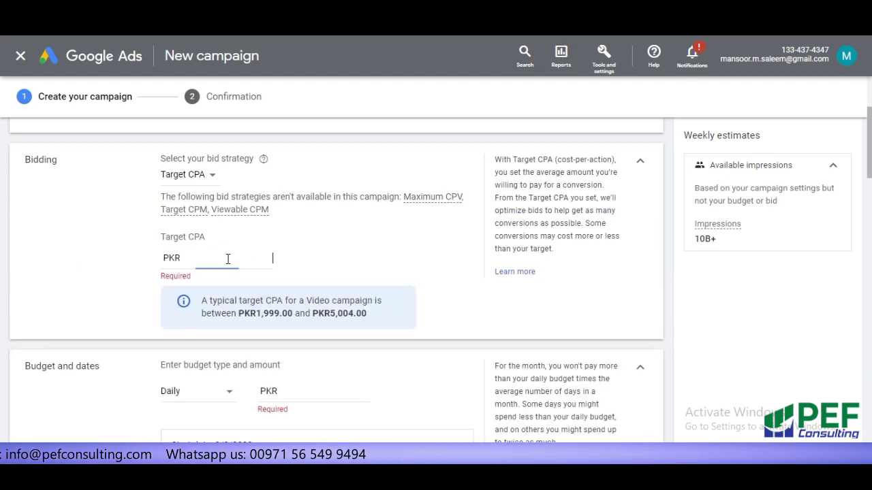
{"action": "type", "text": "100"}
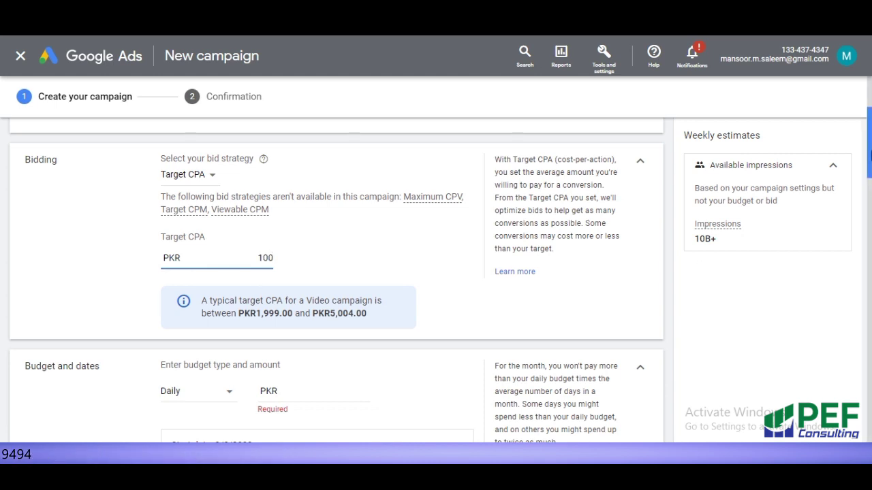
Set the daily budget to PKR 1,000 and the campaign's end date to Mar 7, 2022
{"action": "scroll", "coordinate": [869, 159], "scroll_direction": "down", "scroll_amount": 5}
{"action": "scroll", "coordinate": [869, 159], "scroll_direction": "up", "scroll_amount": 2}
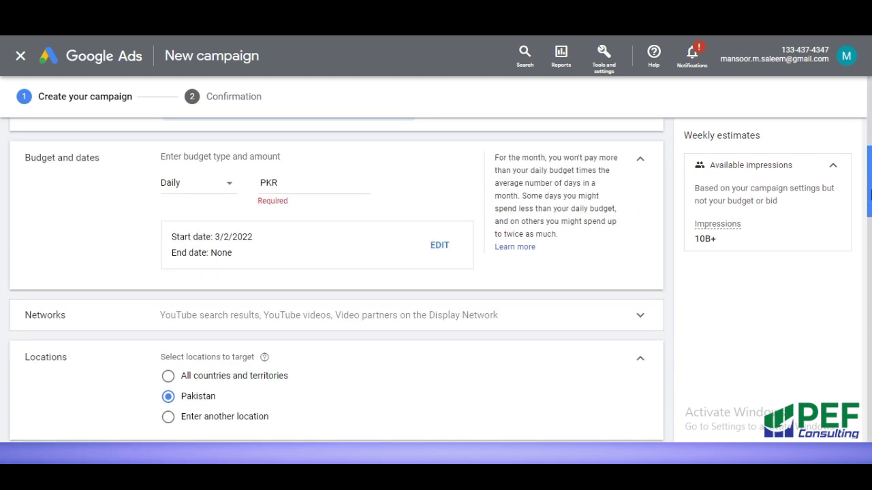
{"action": "left_click", "coordinate": [301, 183]}
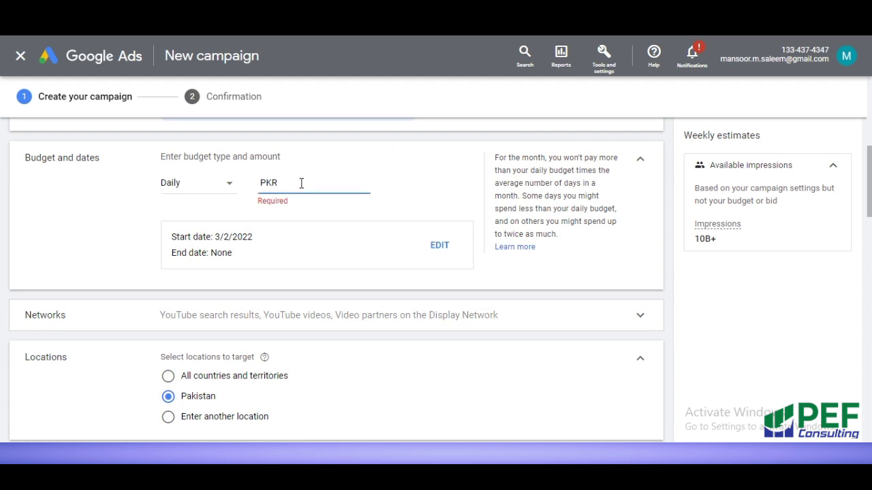
{"action": "type", "text": "10"}
{"action": "left_click", "coordinate": [436, 248]}
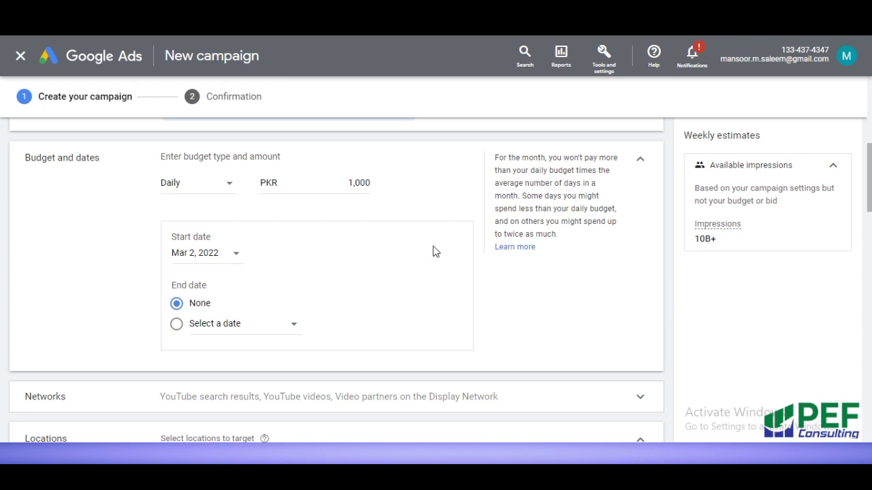
{"action": "left_click", "coordinate": [176, 324]}
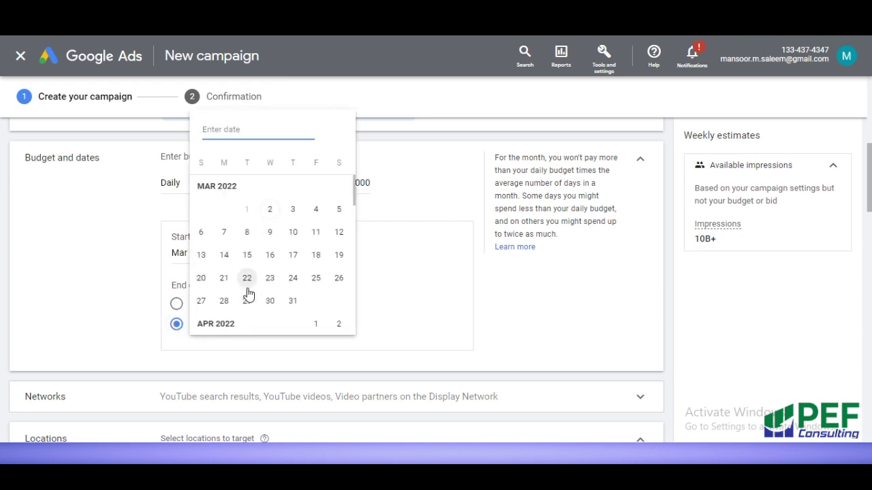
{"action": "left_click", "coordinate": [225, 234]}
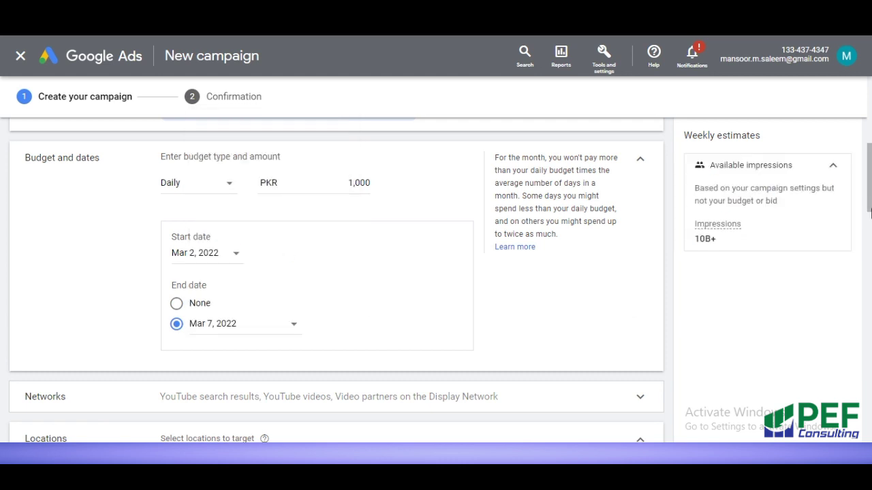
Target customers who speak English and Urdu in the campaign's language settings
{"action": "left_click_drag", "start_coordinate": [868, 160], "coordinate": [869, 197]}
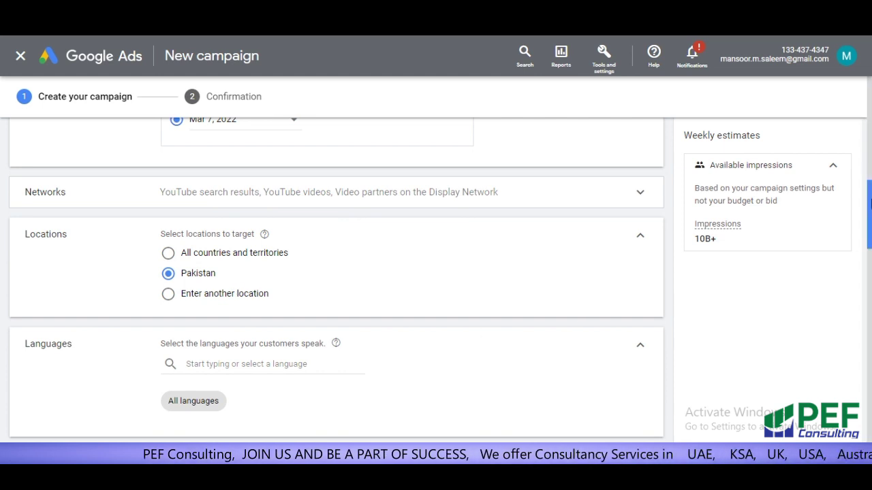
{"action": "left_click_drag", "start_coordinate": [869, 208], "coordinate": [869, 241]}
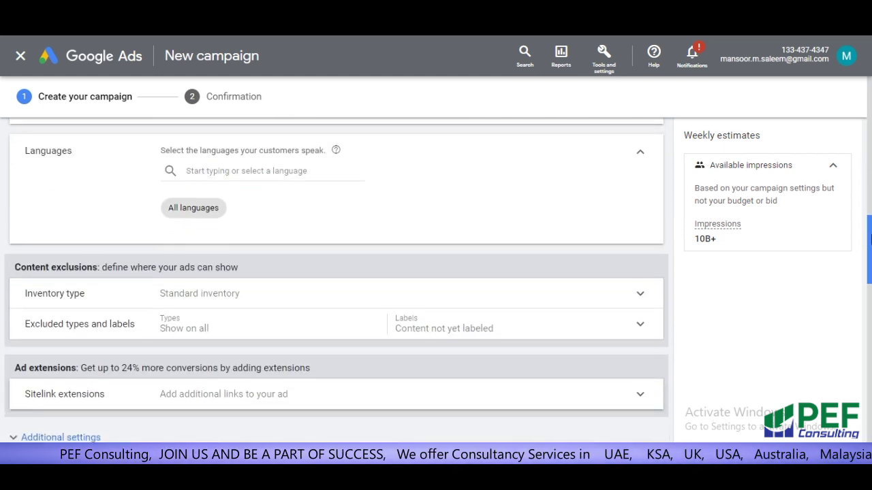
{"action": "left_click", "coordinate": [226, 171]}
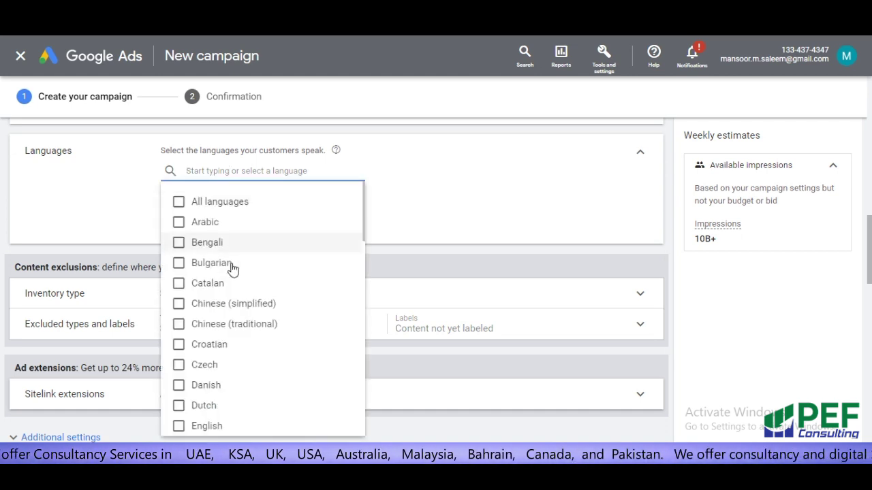
{"action": "left_click", "coordinate": [178, 426]}
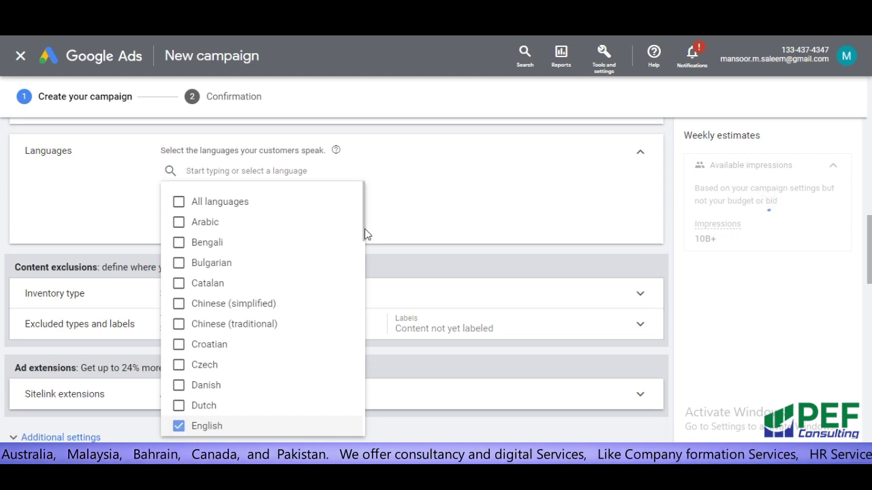
{"action": "scroll", "coordinate": [363, 272], "scroll_direction": "down", "scroll_amount": 3}
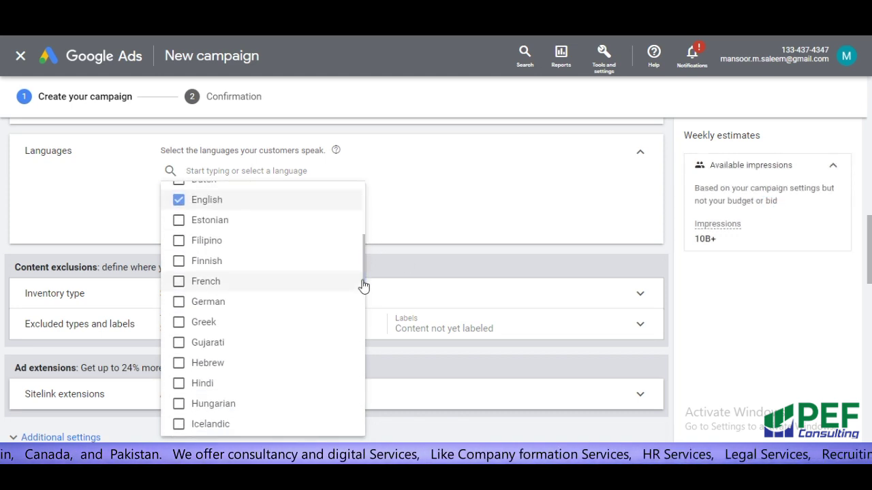
{"action": "left_click_drag", "start_coordinate": [364, 283], "coordinate": [365, 359]}
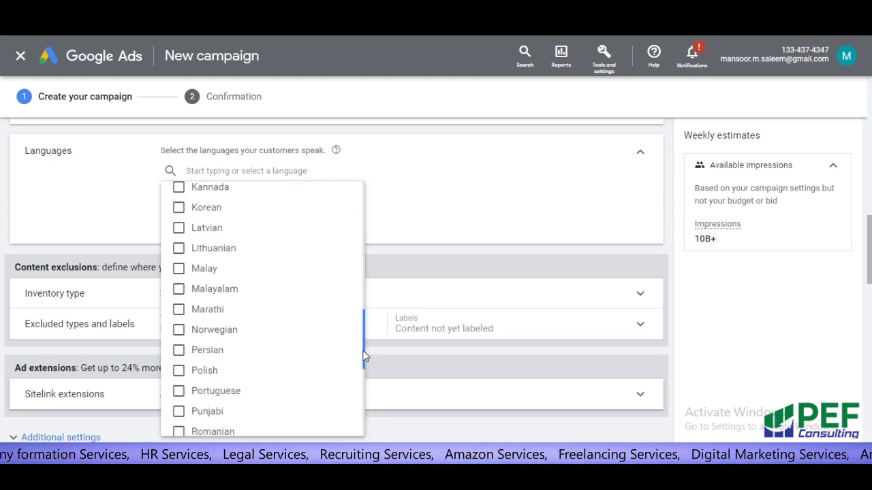
{"action": "left_click_drag", "start_coordinate": [363, 357], "coordinate": [360, 427]}
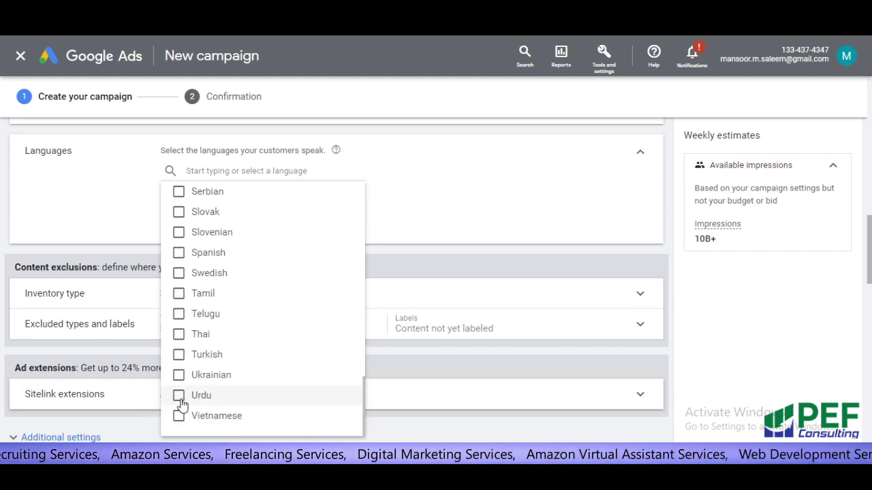
{"action": "left_click", "coordinate": [181, 403]}
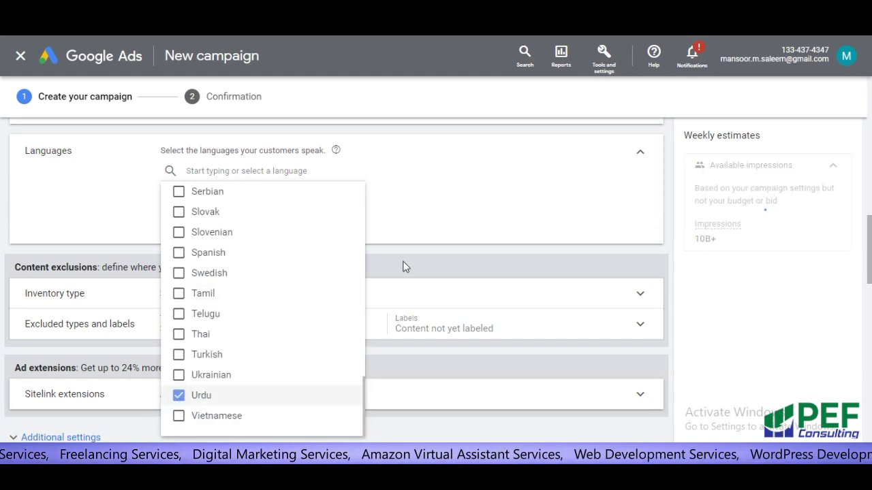
{"action": "left_click", "coordinate": [439, 225]}
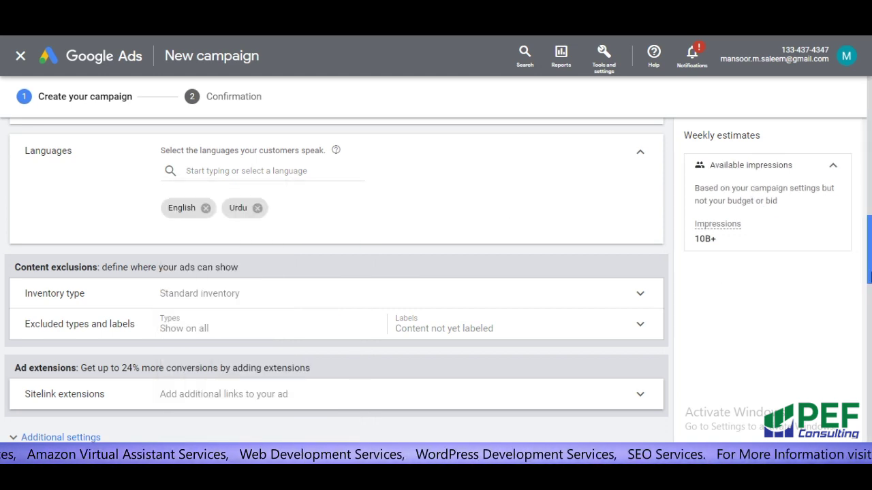
Rename the ad group as "Video Views"
{"action": "left_click_drag", "start_coordinate": [869, 250], "coordinate": [869, 310]}
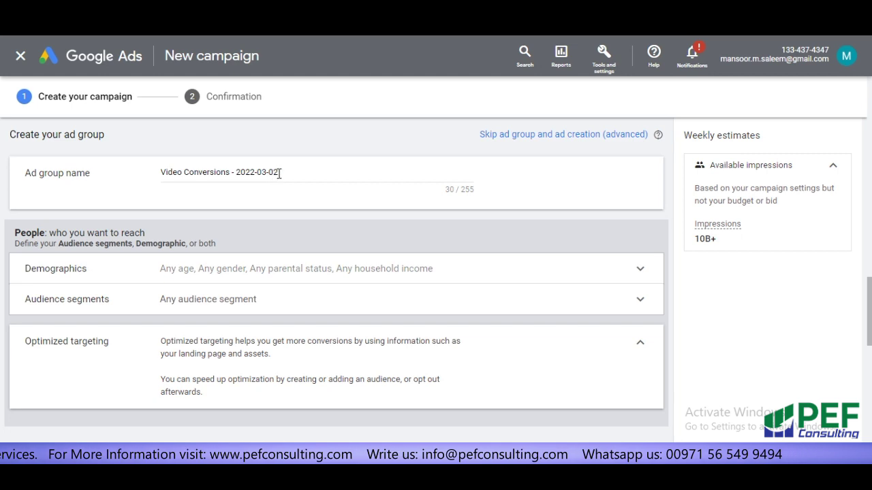
{"action": "left_click_drag", "start_coordinate": [280, 173], "coordinate": [197, 174]}
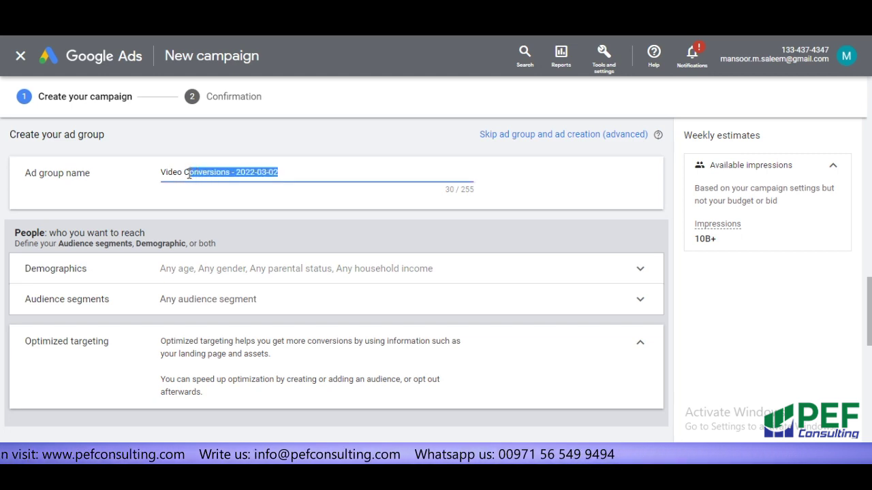
{"action": "key", "text": "BackSpace"}
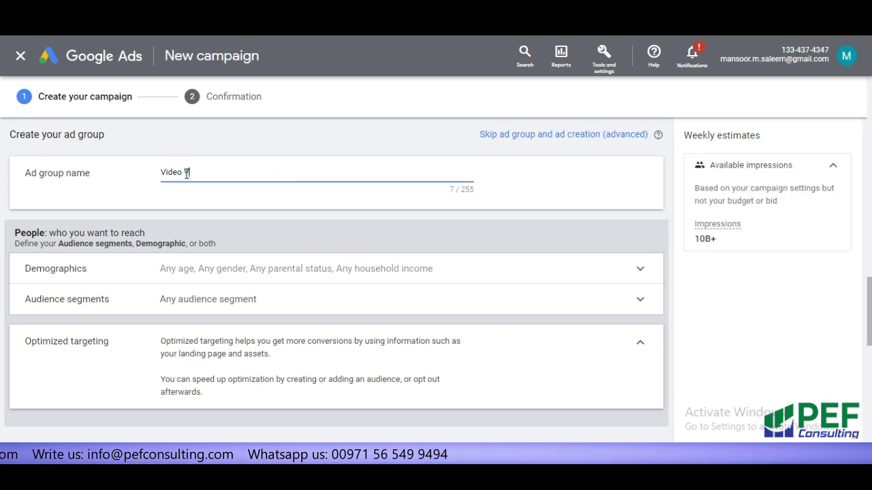
{"action": "type", "text": "Views"}
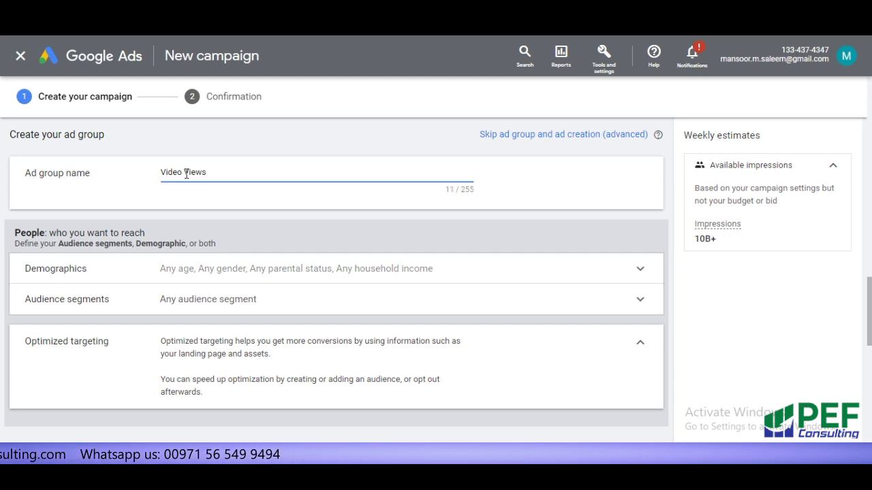
Exclude the Unknown and 65+ age groups from the ad group's demographic targeting
{"action": "left_click", "coordinate": [225, 269]}
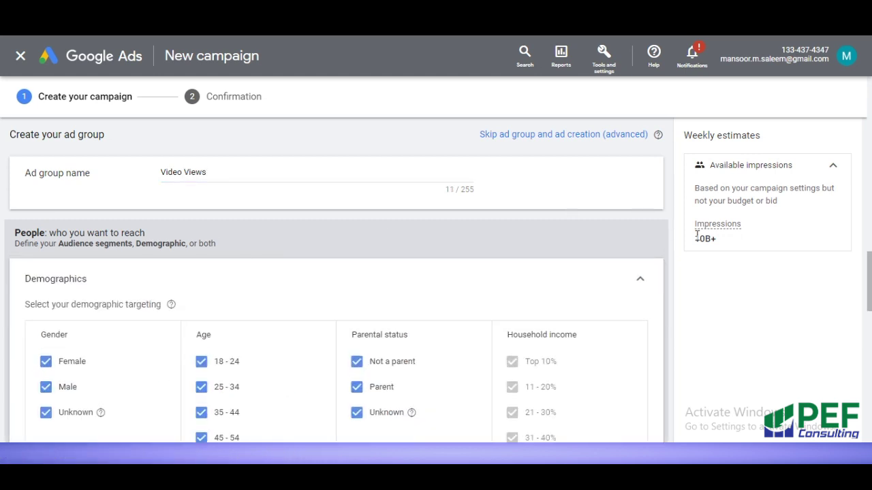
{"action": "scroll", "coordinate": [869, 267], "scroll_direction": "down", "scroll_amount": 2}
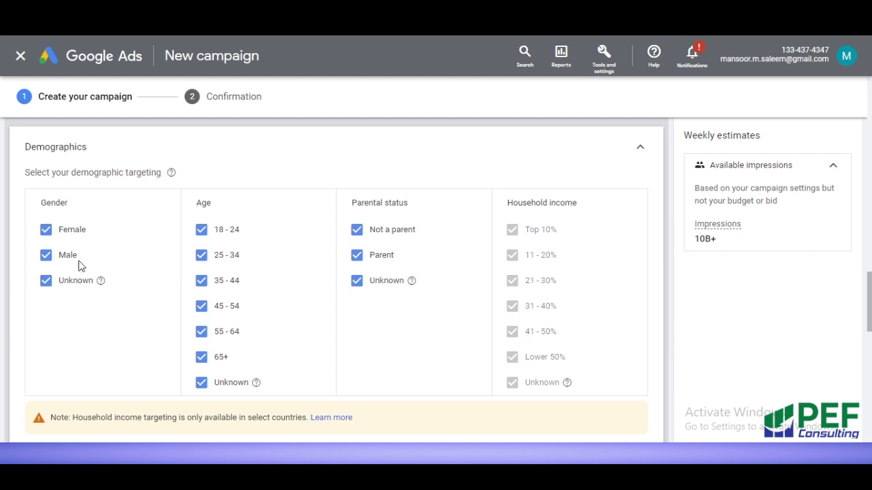
{"action": "left_click", "coordinate": [202, 384]}
{"action": "left_click", "coordinate": [202, 358]}
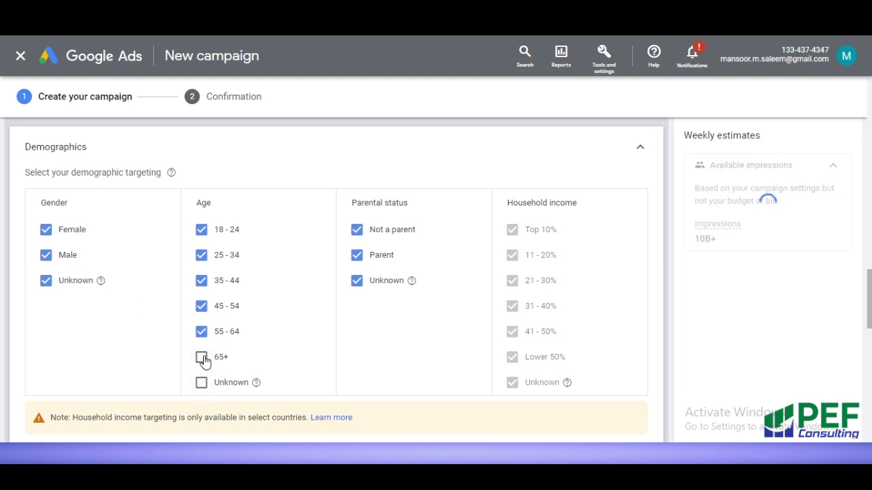
Exclude the 55 - 64 age group from the ad group's demographic targeting
{"action": "left_click", "coordinate": [202, 332]}
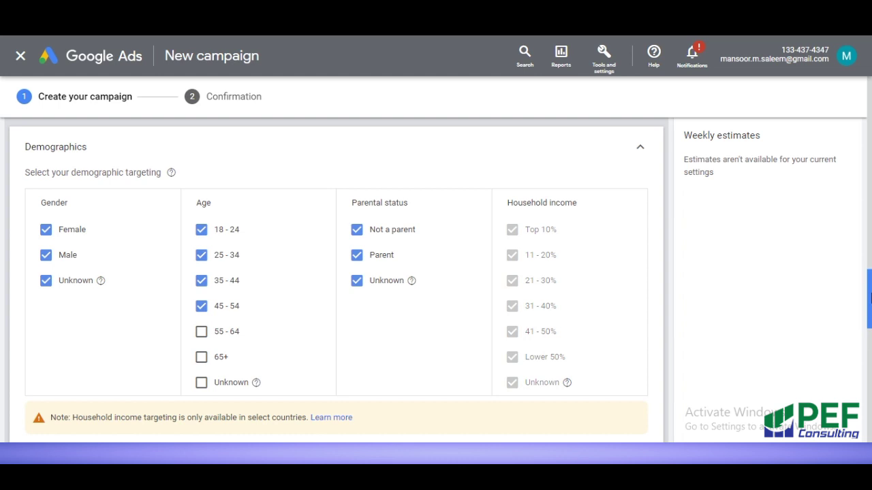
{"action": "left_click_drag", "start_coordinate": [869, 297], "coordinate": [870, 366]}
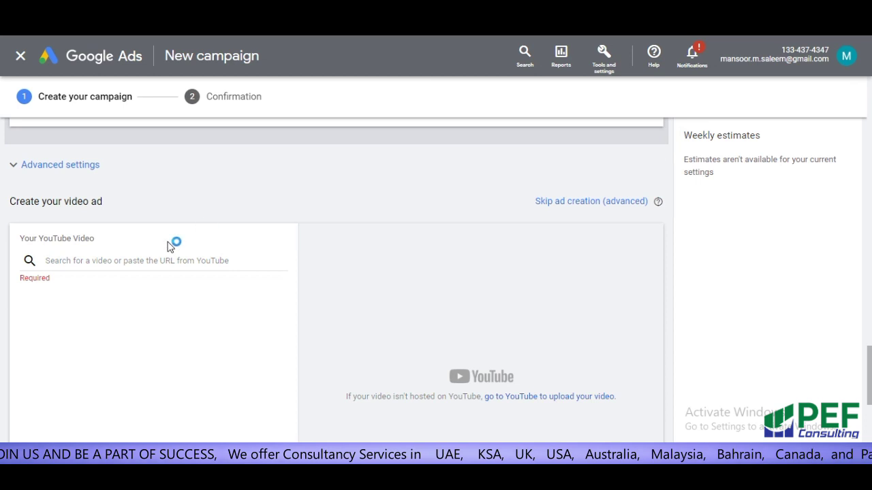
{"action": "key", "text": "ctrl+v"}
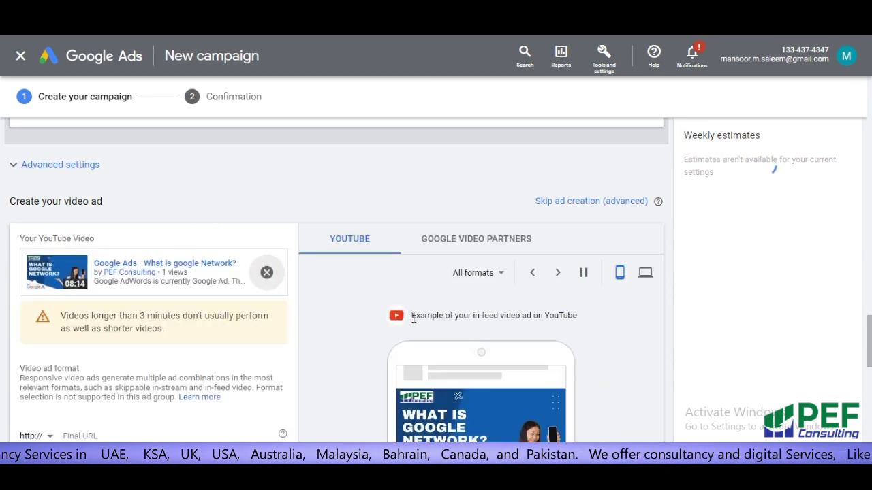
{"action": "left_click_drag", "start_coordinate": [870, 341], "coordinate": [870, 364]}
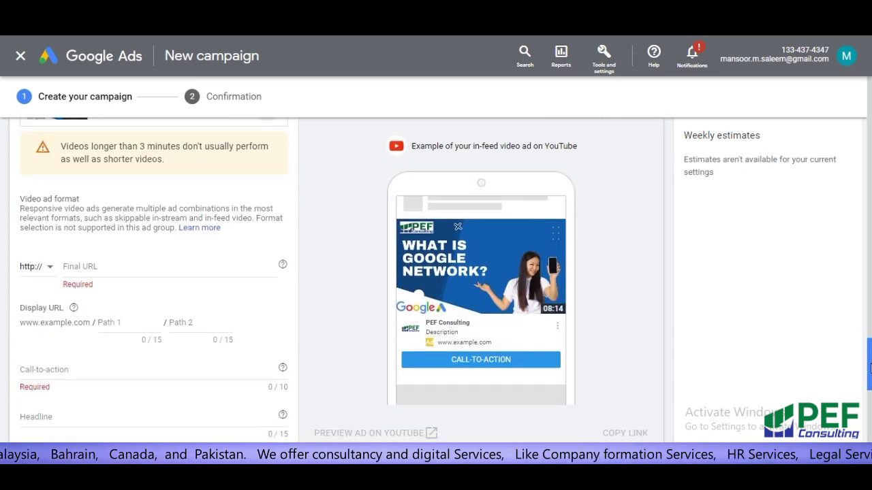
{"action": "scroll", "coordinate": [870, 368], "scroll_direction": "down", "scroll_amount": 1}
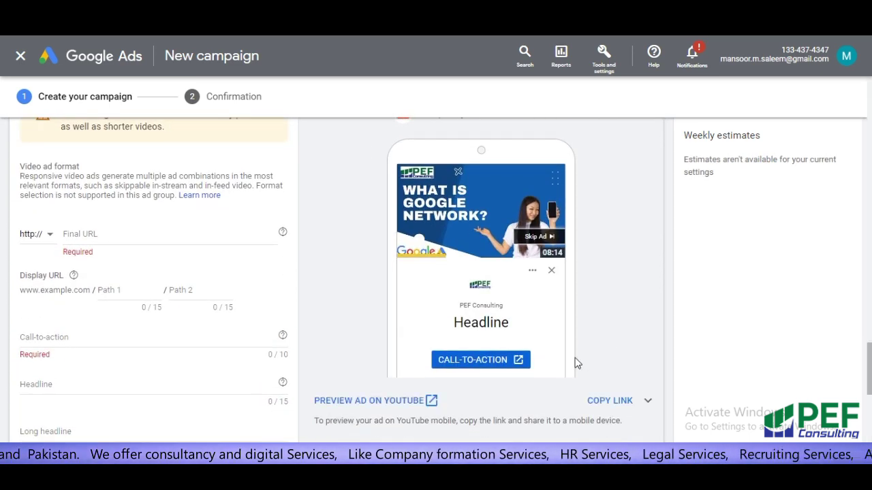
{"action": "mouse_move", "coordinate": [870, 349]}
{"action": "left_mouse_down"}
{"action": "mouse_move", "coordinate": [870, 377]}
{"action": "mouse_move", "coordinate": [870, 357]}
{"action": "left_mouse_up"}
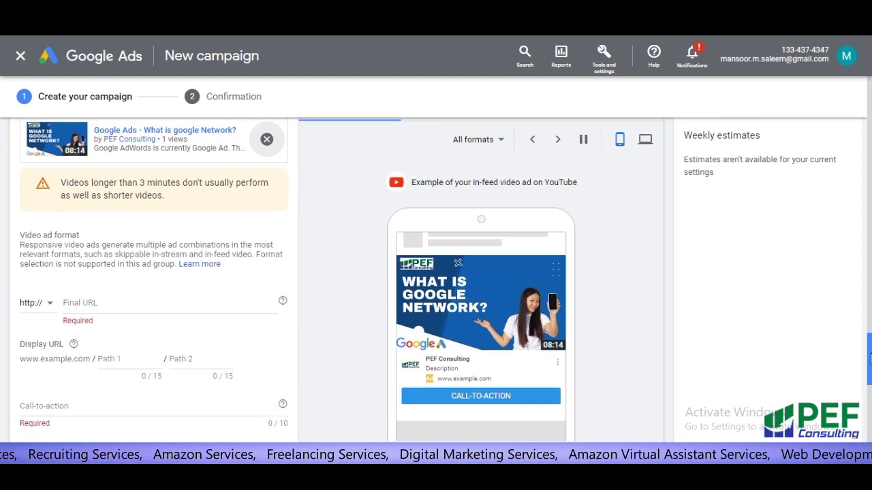
{"action": "left_click", "coordinate": [97, 302]}
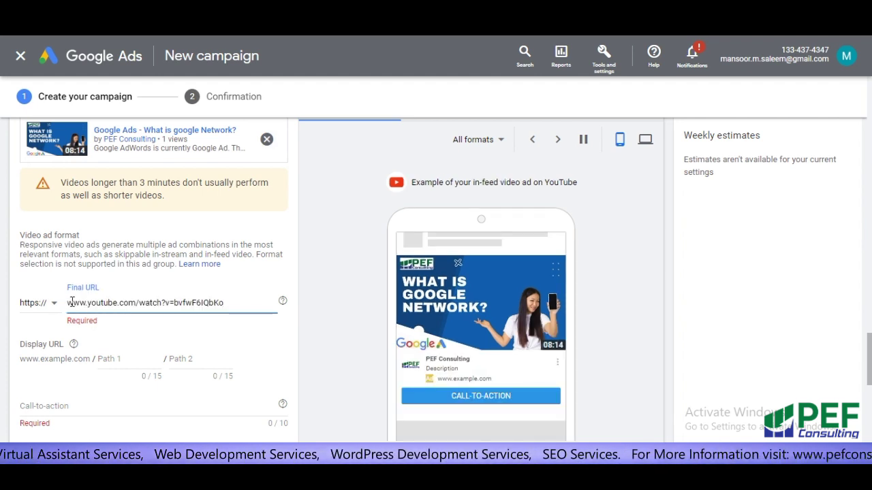
Choose "Watch now" as the video ad's call-to-action
{"action": "left_click_drag", "start_coordinate": [870, 348], "coordinate": [870, 379]}
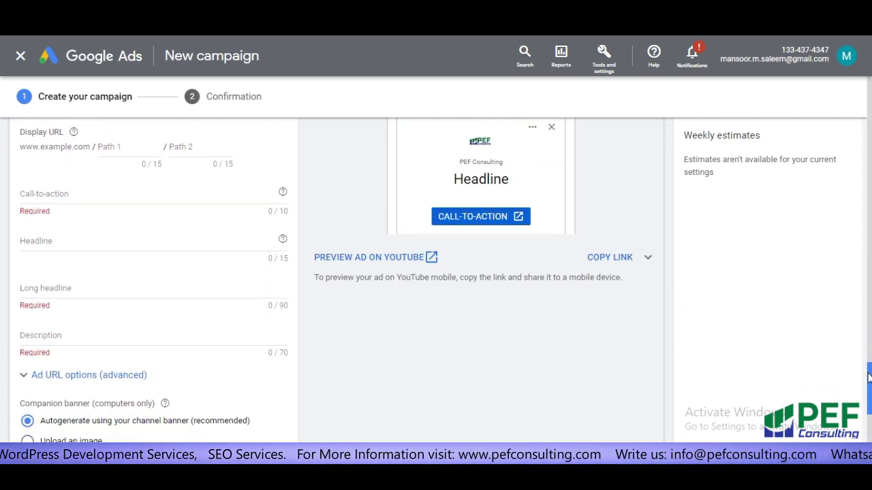
{"action": "left_click", "coordinate": [153, 195]}
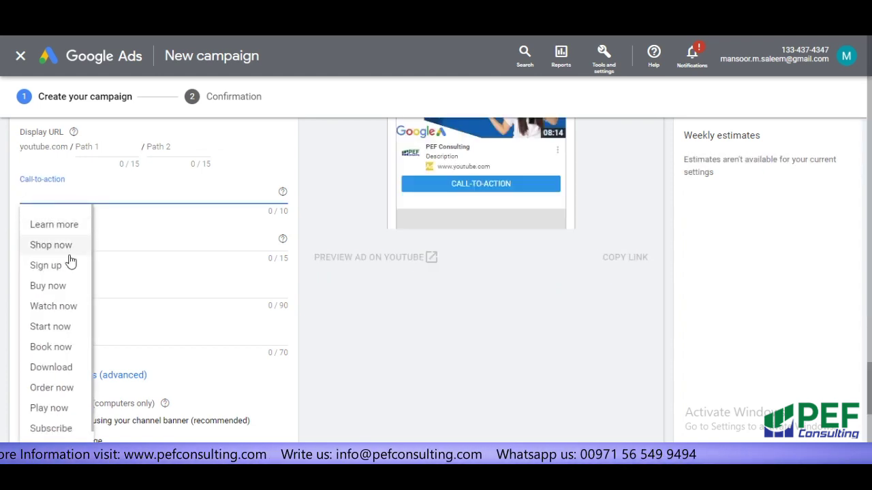
{"action": "left_click", "coordinate": [60, 308]}
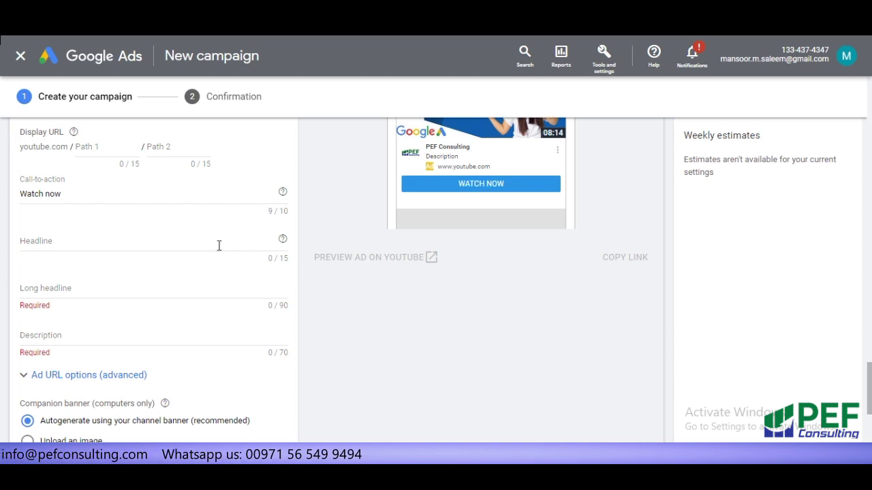
Enter "Learn to Create Google Ads" as the video ad's headline
{"action": "left_click", "coordinate": [165, 241]}
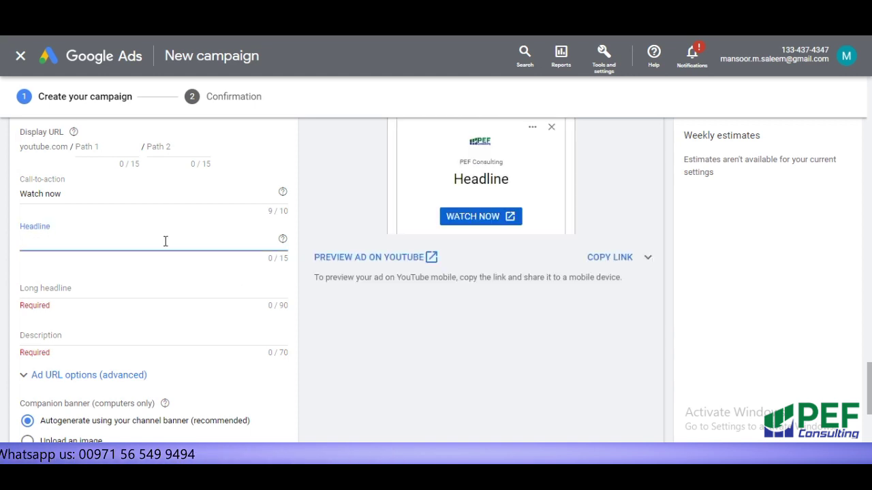
{"action": "type", "text": "Learn"}
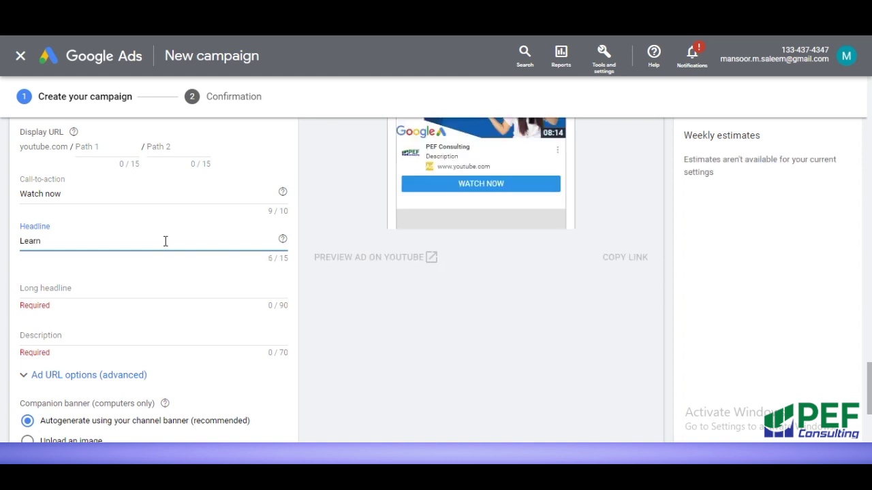
{"action": "type", "text": " to "}
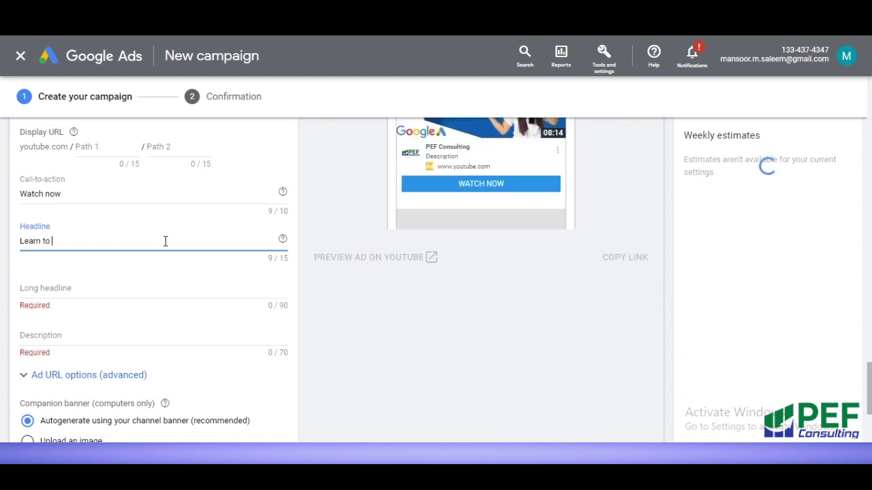
{"action": "type", "text": "Creat"}
{"action": "type", "text": "e Goog"}
{"action": "type", "text": "le"}
{"action": "key", "text": "BackSpace"}
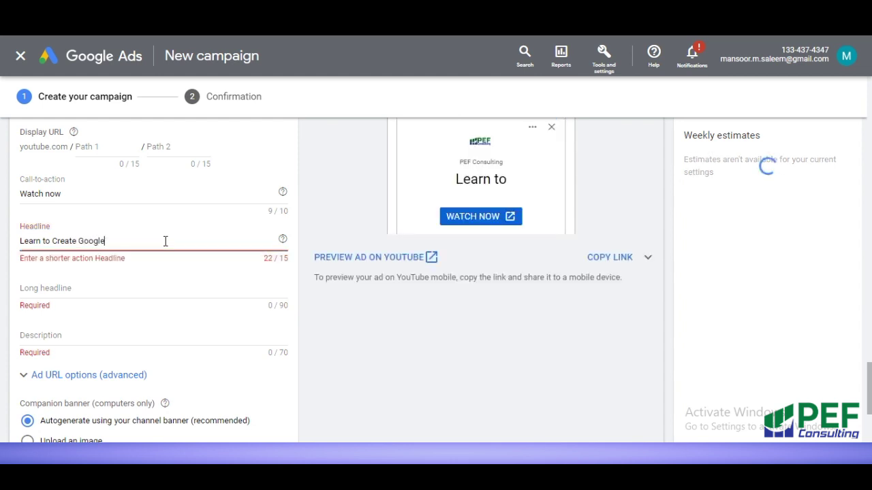
{"action": "type", "text": "Ads"}
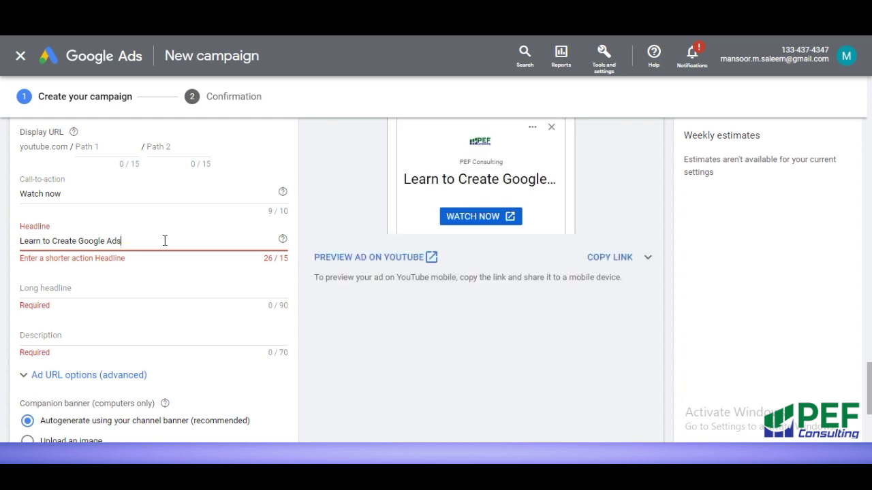
Remove "Learn to" from the headline, shortening it to "Create Google Ads"
{"action": "key", "text": "Left"}
{"action": "key", "text": "Left"}
{"action": "key", "text": "Left"}
{"action": "key", "text": "Left"}
{"action": "key", "text": "Left"}
{"action": "key", "text": "Left"}
{"action": "key", "text": "Left"}
{"action": "key", "text": "Left"}
{"action": "key", "text": "Left"}
{"action": "key", "text": "Left"}
{"action": "key", "text": "Left"}
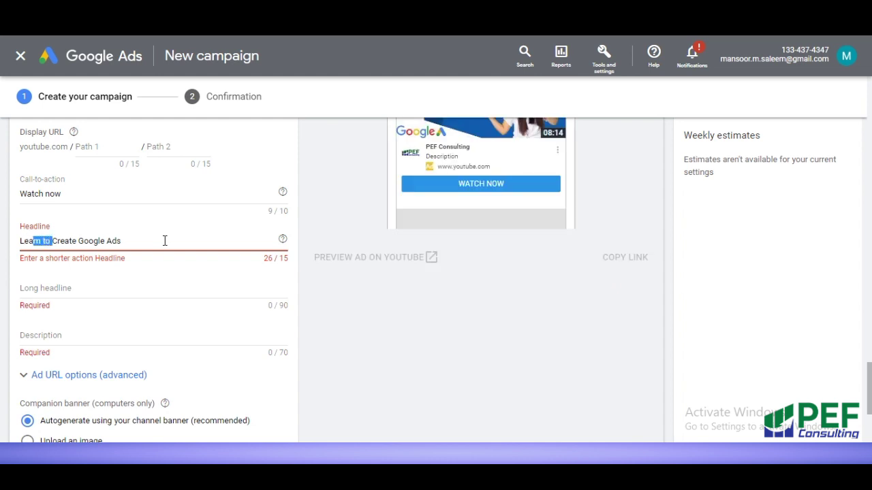
{"action": "key", "text": "shift+Left"}
{"action": "key", "text": "shift+Left"}
{"action": "key", "text": "BackSpace"}
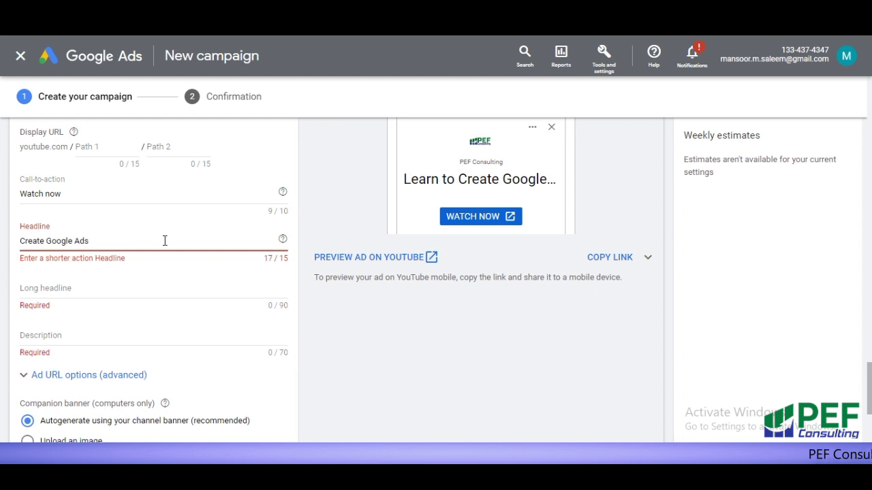
Remove the word "Create" from the headline, leaving "Google Ads"
{"action": "left_click", "coordinate": [197, 292]}
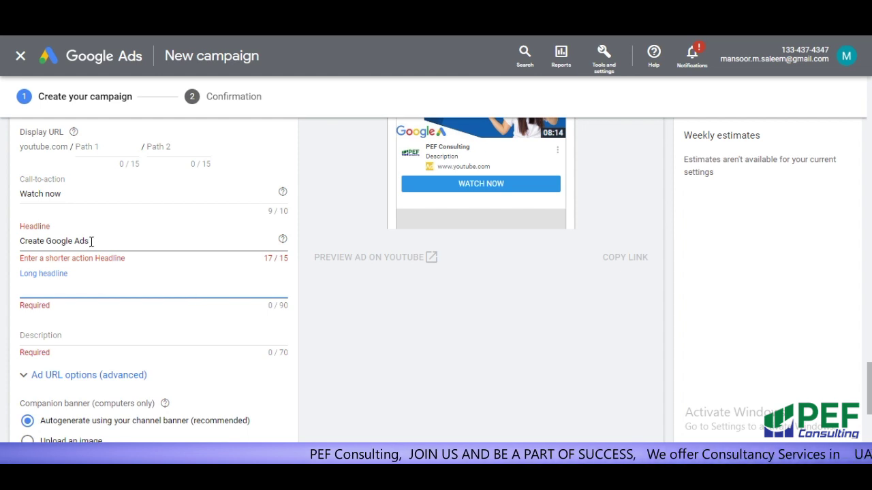
{"action": "left_click", "coordinate": [47, 242]}
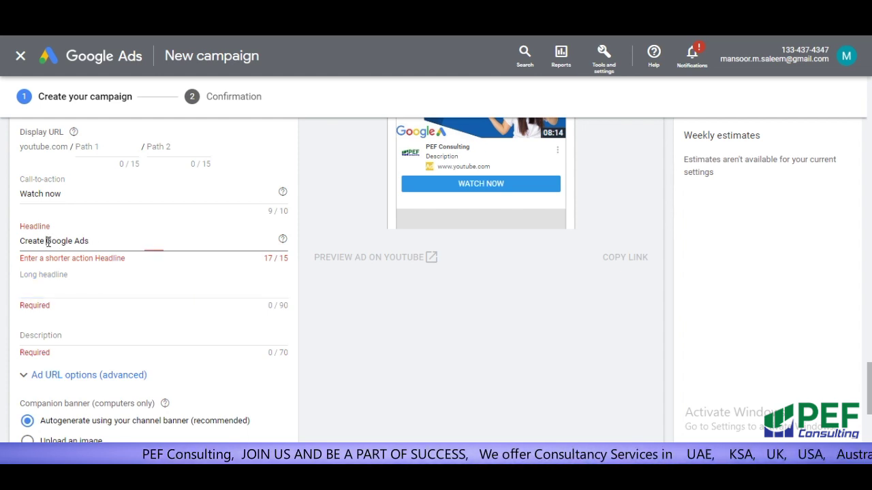
{"action": "key", "text": "BackSpace"}
{"action": "key", "text": "BackSpace"}
{"action": "key", "text": "BackSpace"}
{"action": "key", "text": "BackSpace"}
{"action": "key", "text": "BackSpace"}
{"action": "key", "text": "BackSpace"}
{"action": "key", "text": "BackSpace"}
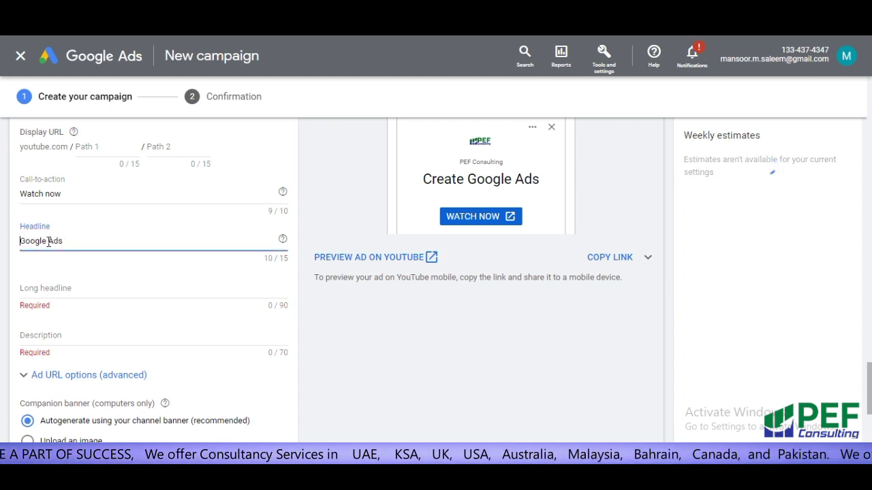
Enter "Learn to create Google Ads" as the video ad's long headline
{"action": "left_click", "coordinate": [41, 290]}
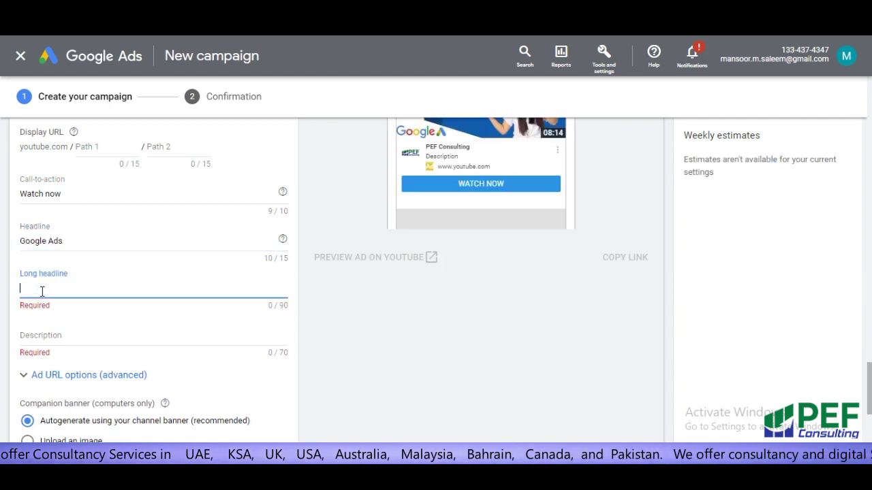
{"action": "type", "text": "Le"}
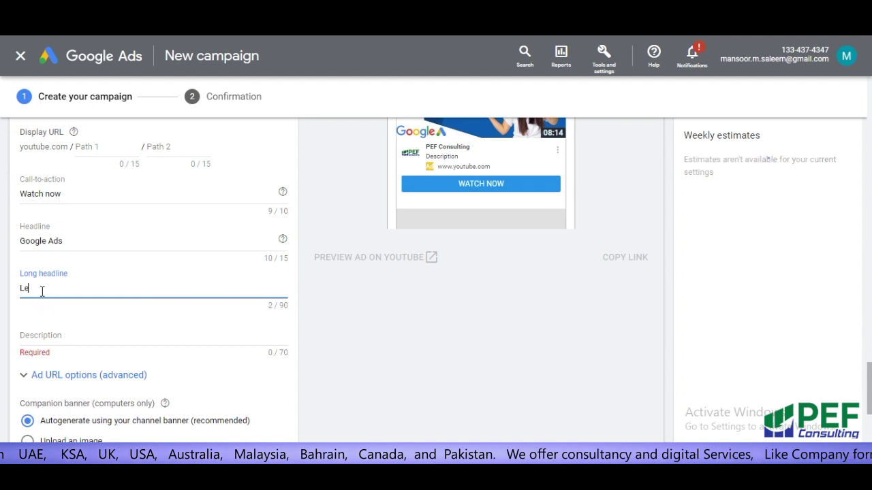
{"action": "type", "text": "arn to "}
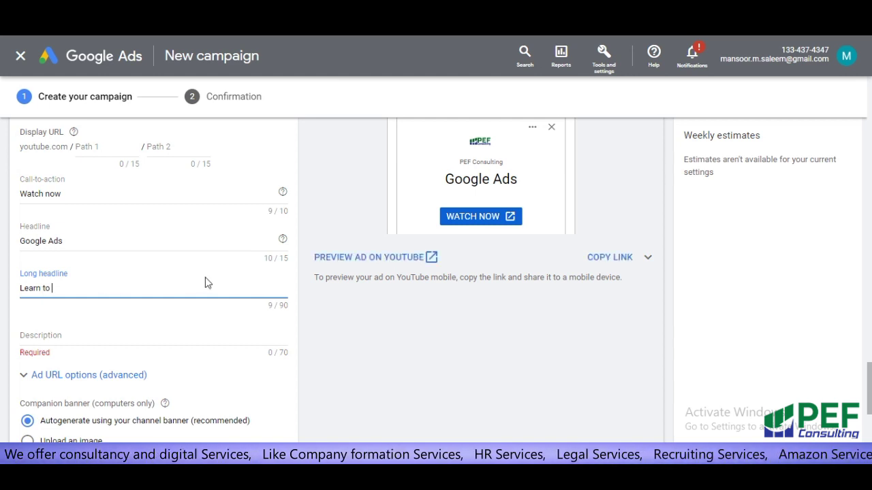
{"action": "type", "text": "create"}
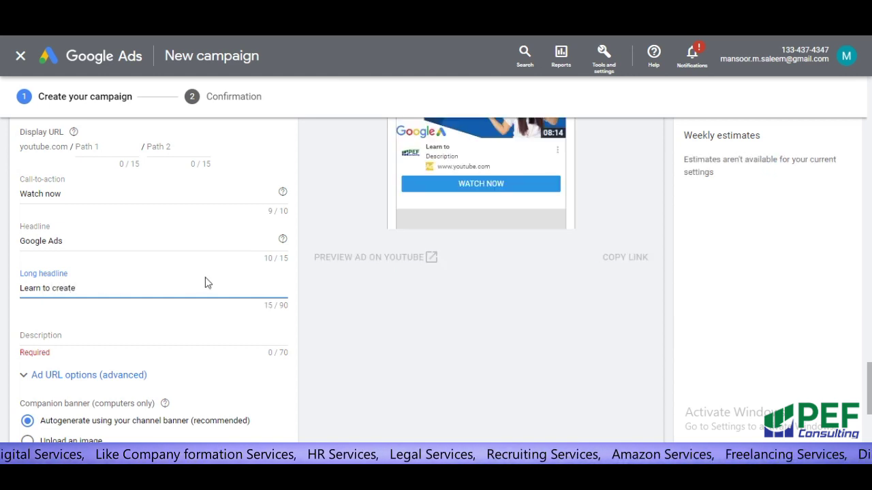
{"action": "type", "text": " G"}
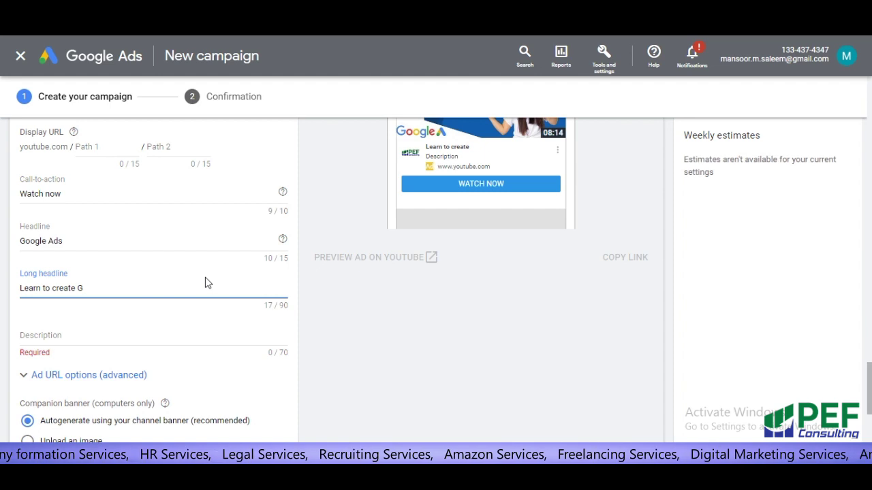
{"action": "type", "text": "oogle Ads"}
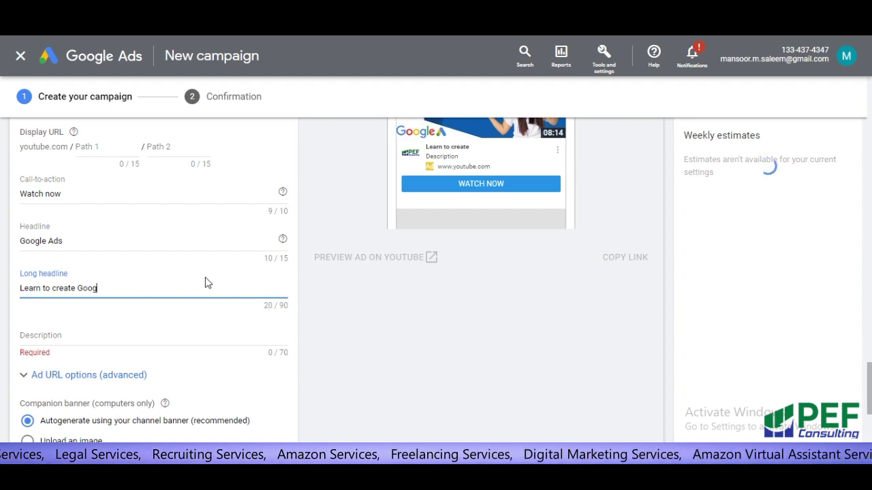
Enter "Google Ads Full Course for Beginners" as the ad's description, correcting the spelling of "Beginners"
{"action": "left_click", "coordinate": [117, 337]}
{"action": "type", "text": "Google Ads "}
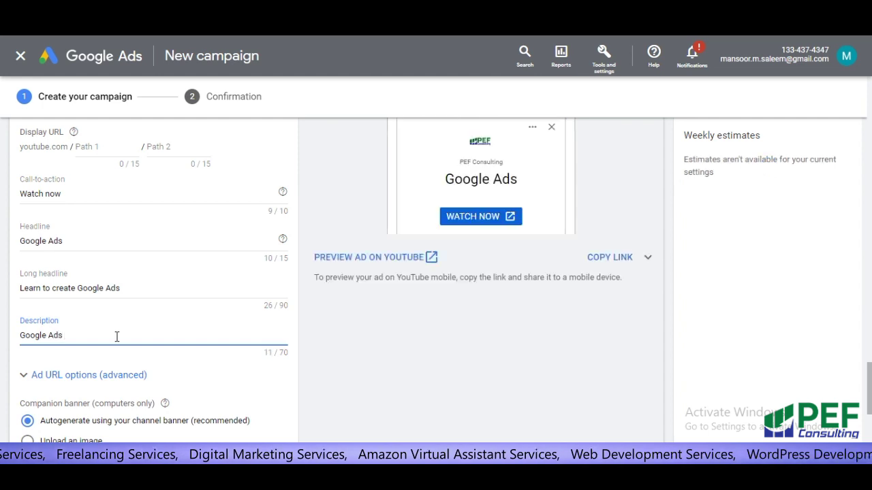
{"action": "type", "text": "Full "}
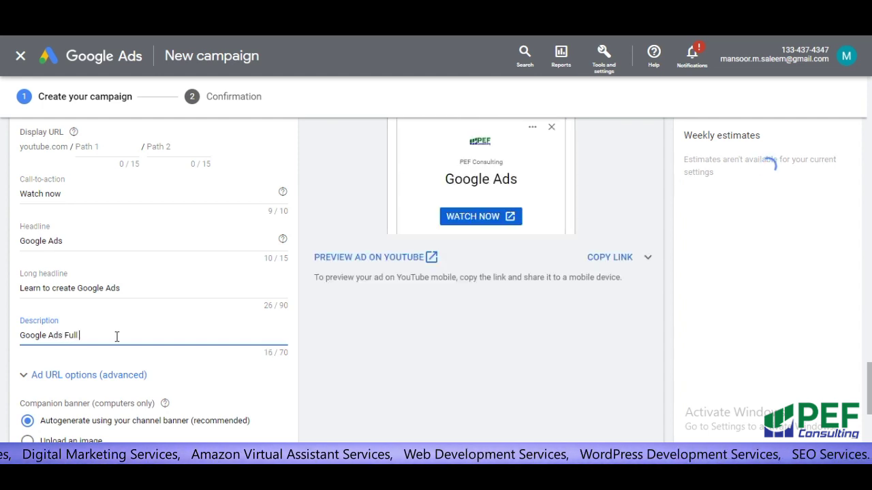
{"action": "type", "text": "Cou"}
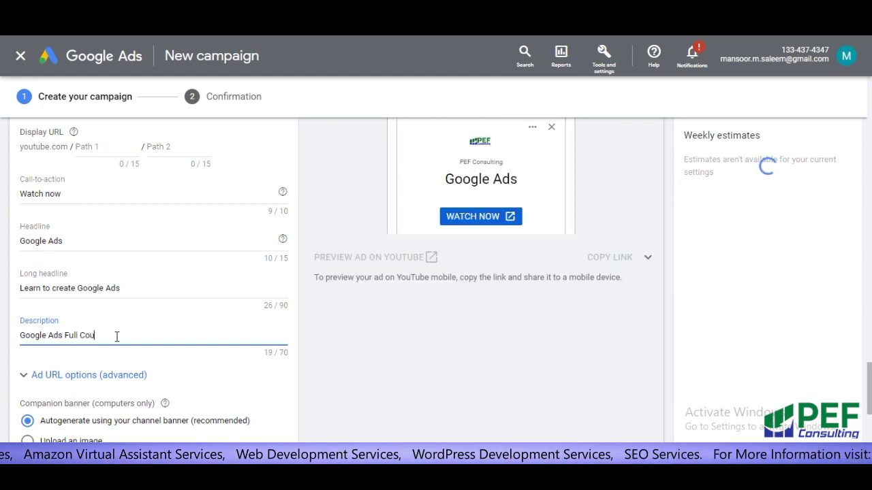
{"action": "type", "text": "rse f"}
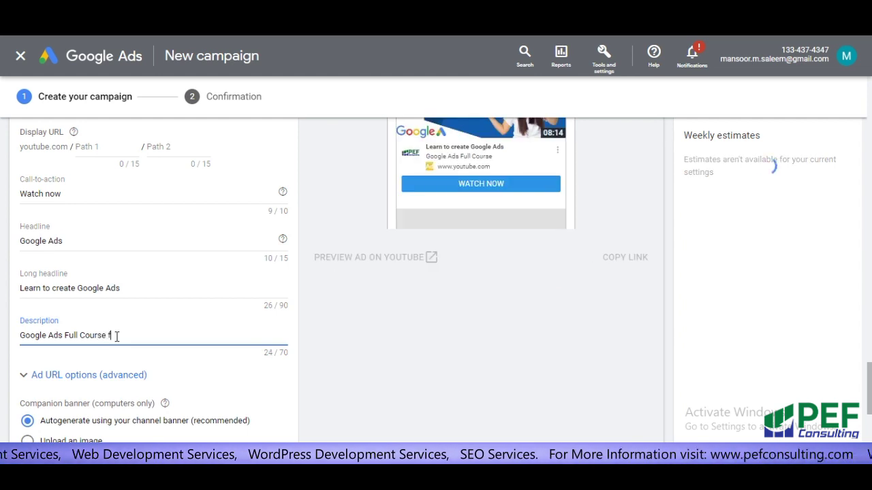
{"action": "type", "text": "or B"}
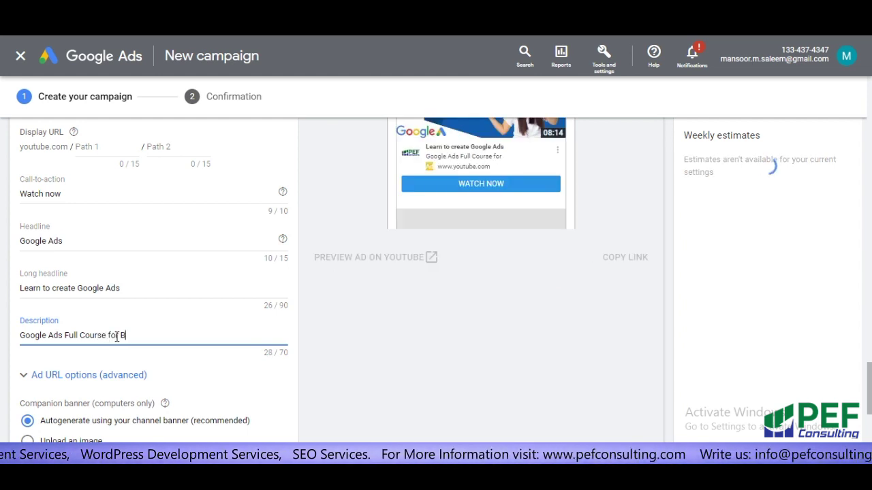
{"action": "type", "text": "egginers"}
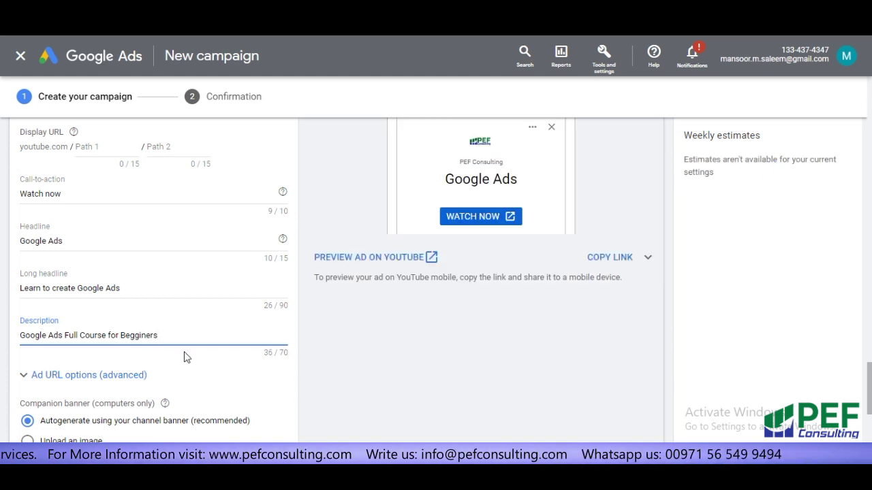
{"action": "left_click", "coordinate": [137, 337]}
{"action": "key", "text": "BackSpace"}
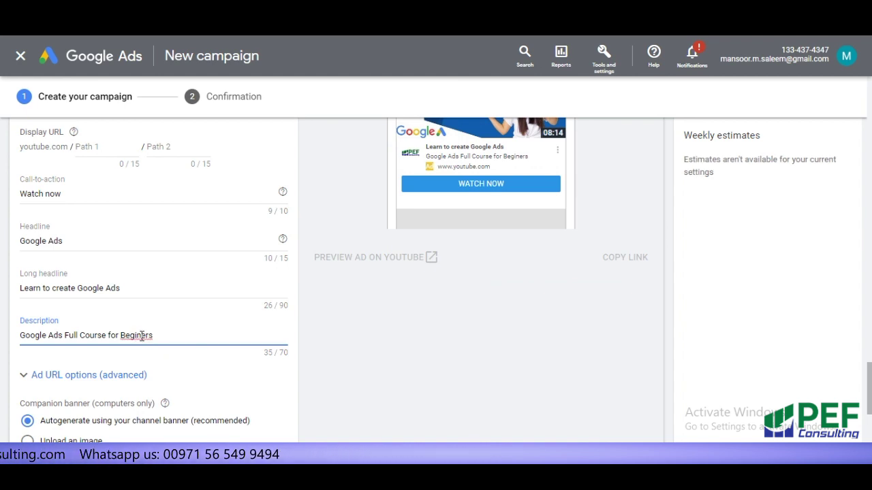
{"action": "left_click", "coordinate": [142, 336]}
{"action": "type", "text": "n"}
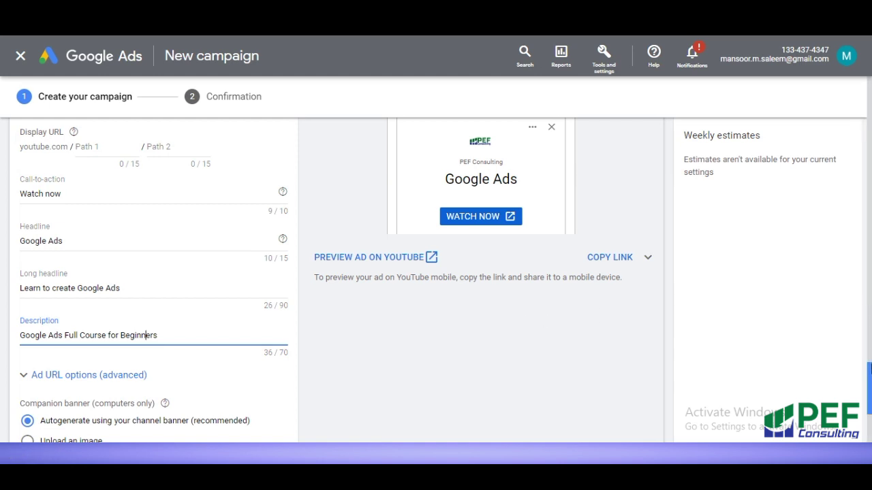
Open the ad's name for editing, below the companion banner options
{"action": "left_click_drag", "start_coordinate": [870, 375], "coordinate": [870, 398]}
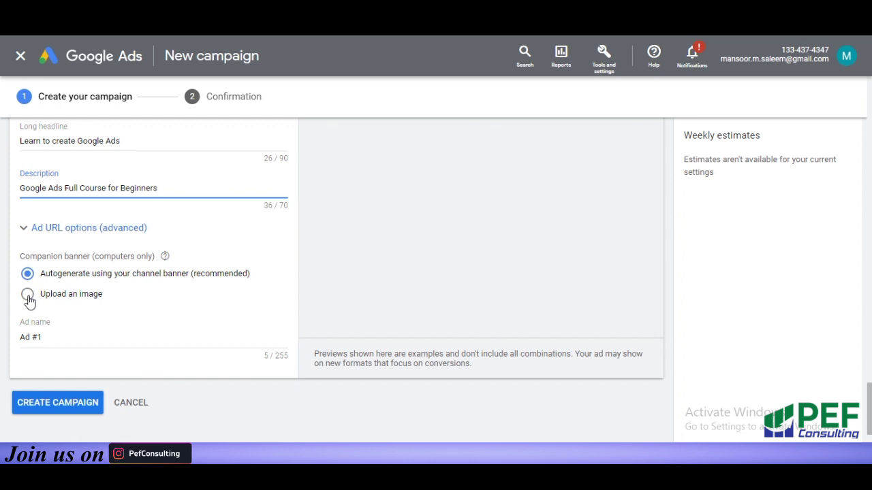
{"action": "left_click", "coordinate": [83, 338]}
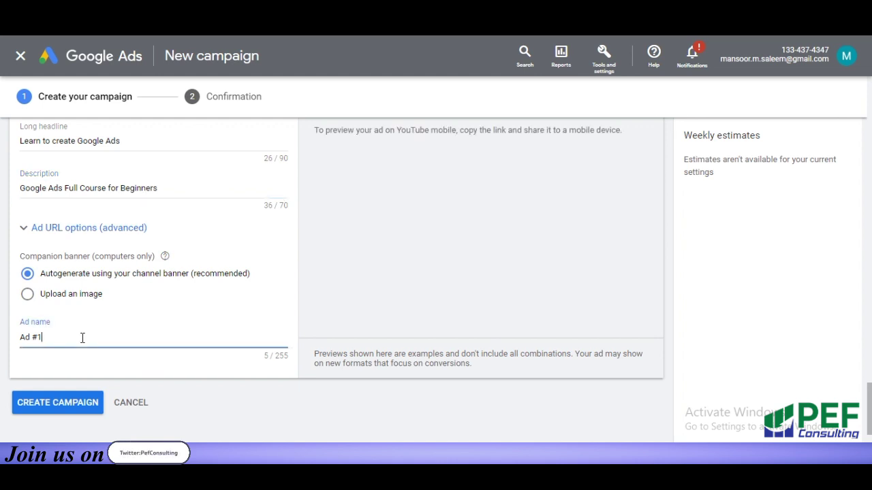